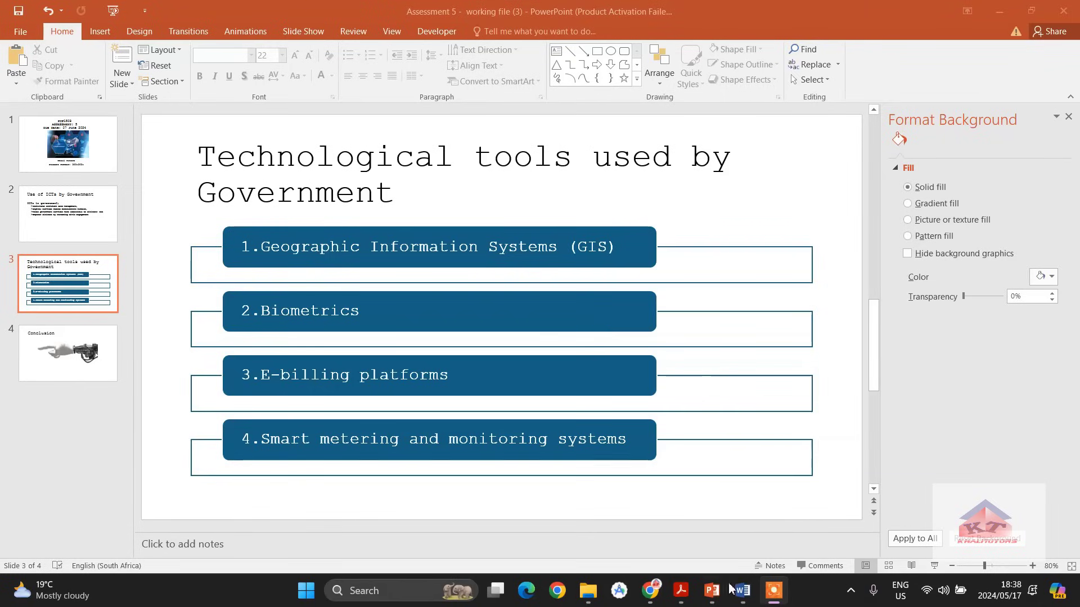
# - Check the font sizes of step 7's comparison slide title and bullet text in the Word instructions
pyautogui.moveTo(744, 599)
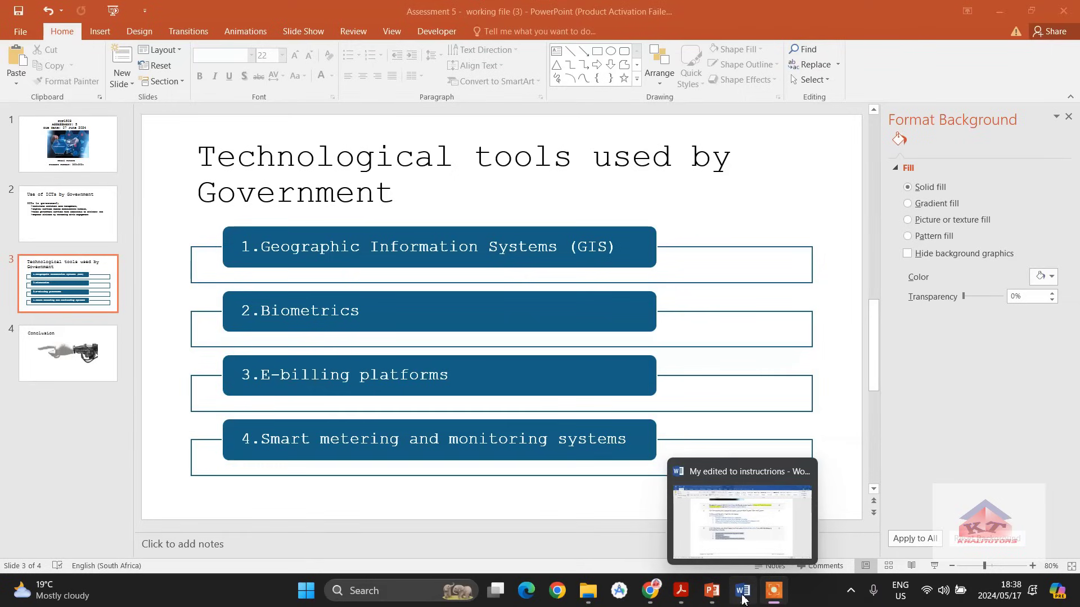
pyautogui.click(744, 598)
pyautogui.scroll(-10, 416, 243)
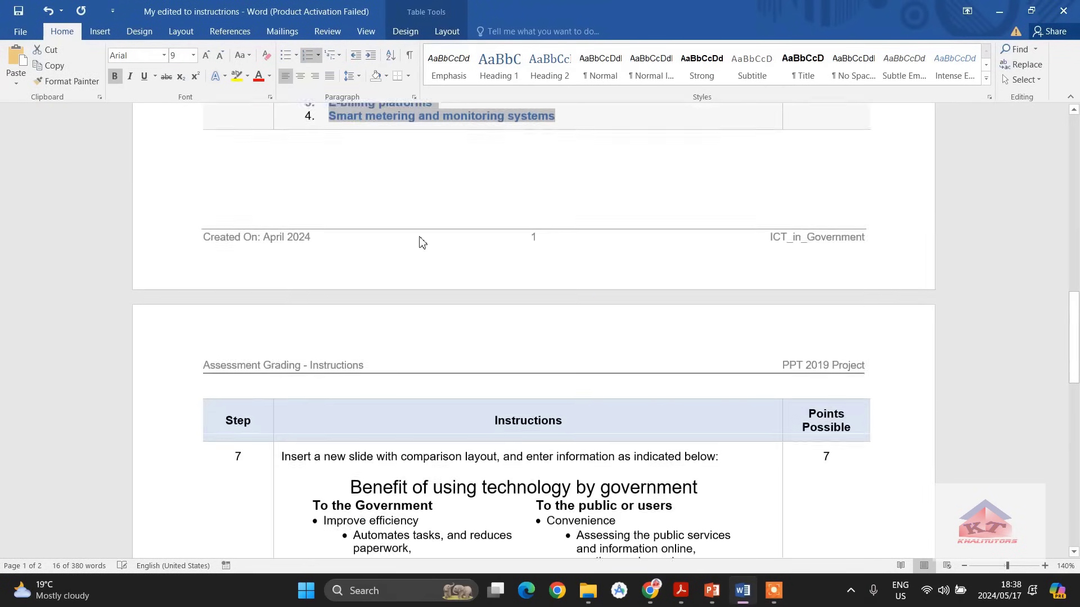
pyautogui.scroll(-3, 450, 226)
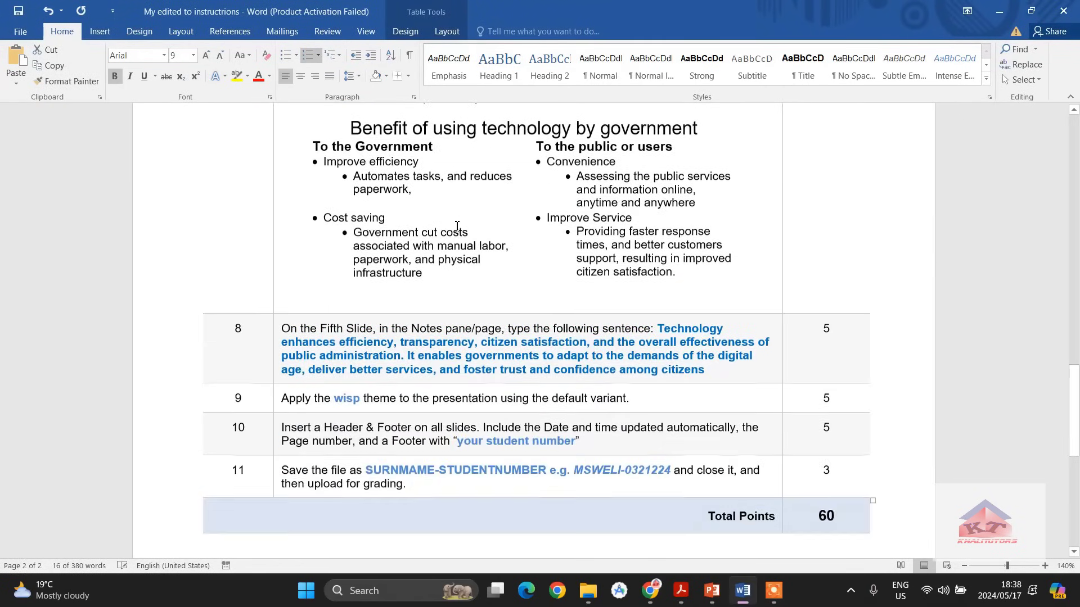
pyautogui.scroll(3, 457, 226)
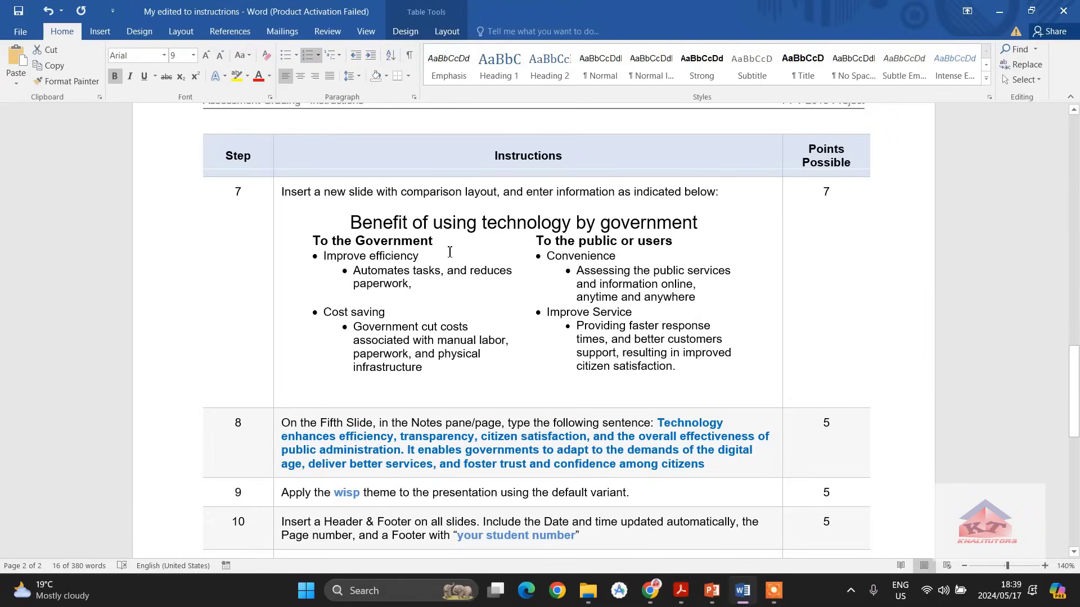
pyautogui.click(430, 233)
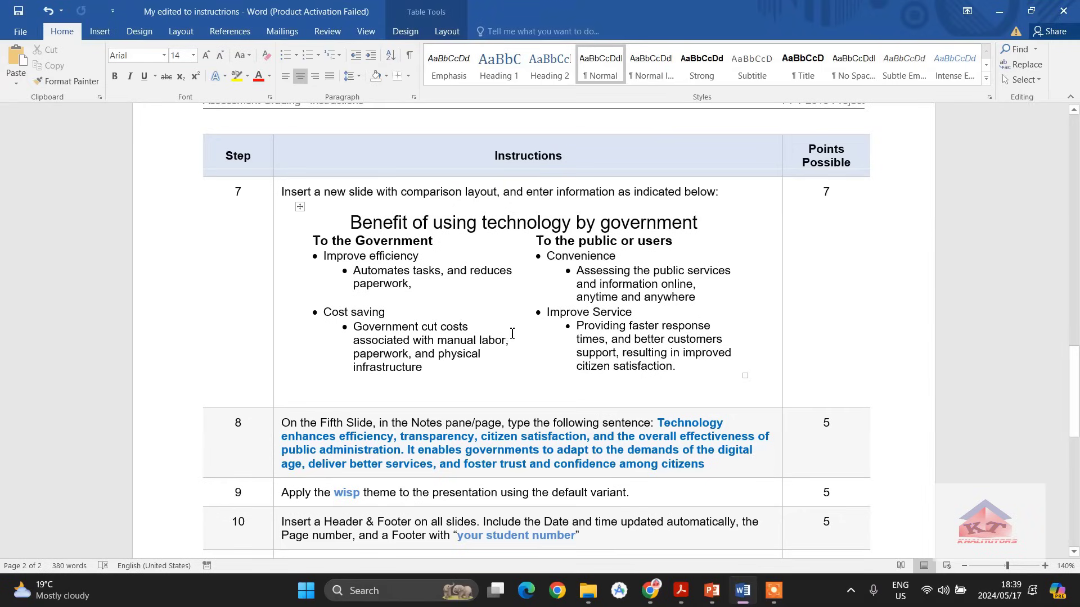
pyautogui.click(400, 261)
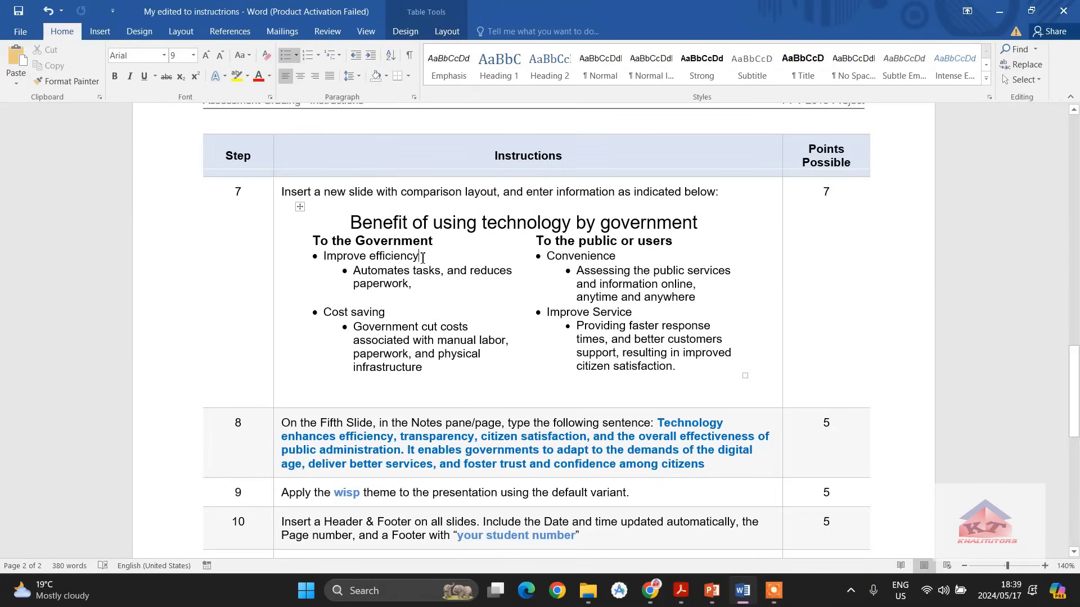
pyautogui.moveTo(591, 596)
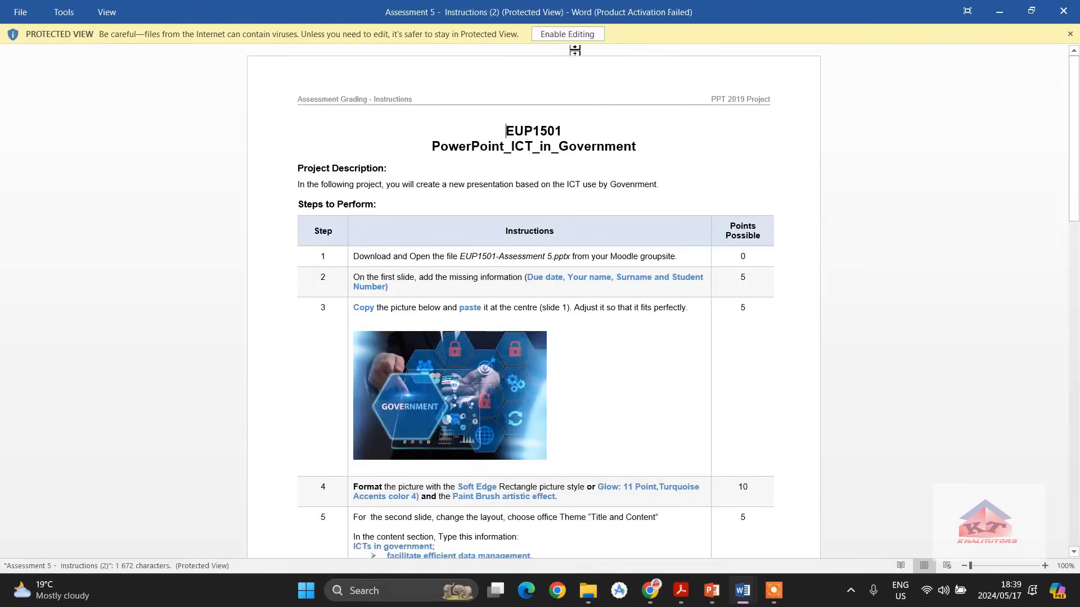
# - Enable editing, try resizing and moving the step 7 slide picture, then close without saving
pyautogui.click(568, 34)
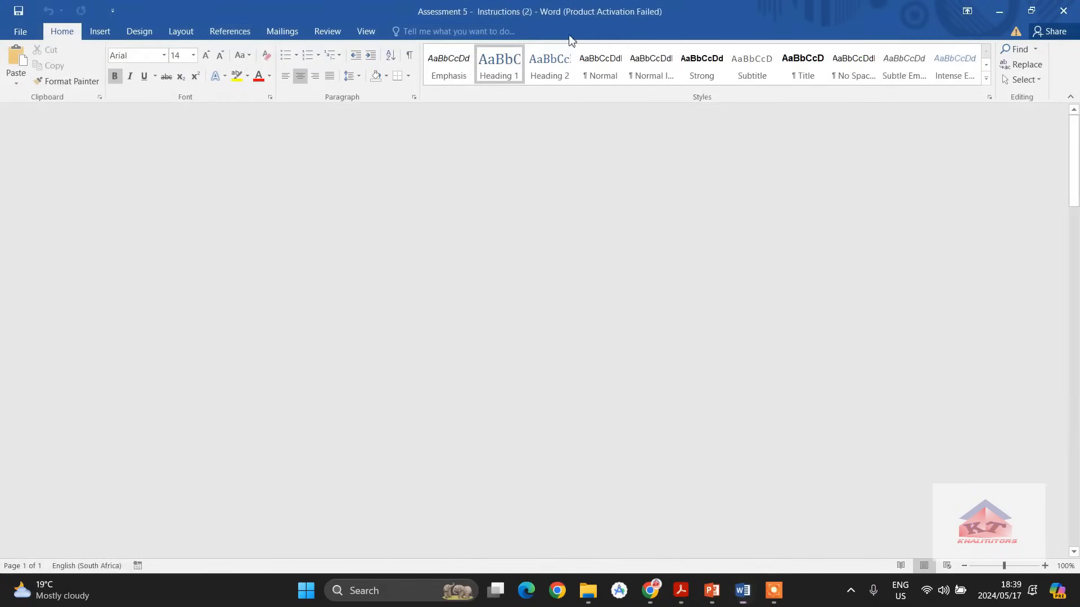
pyautogui.scroll(-20, 578, 228)
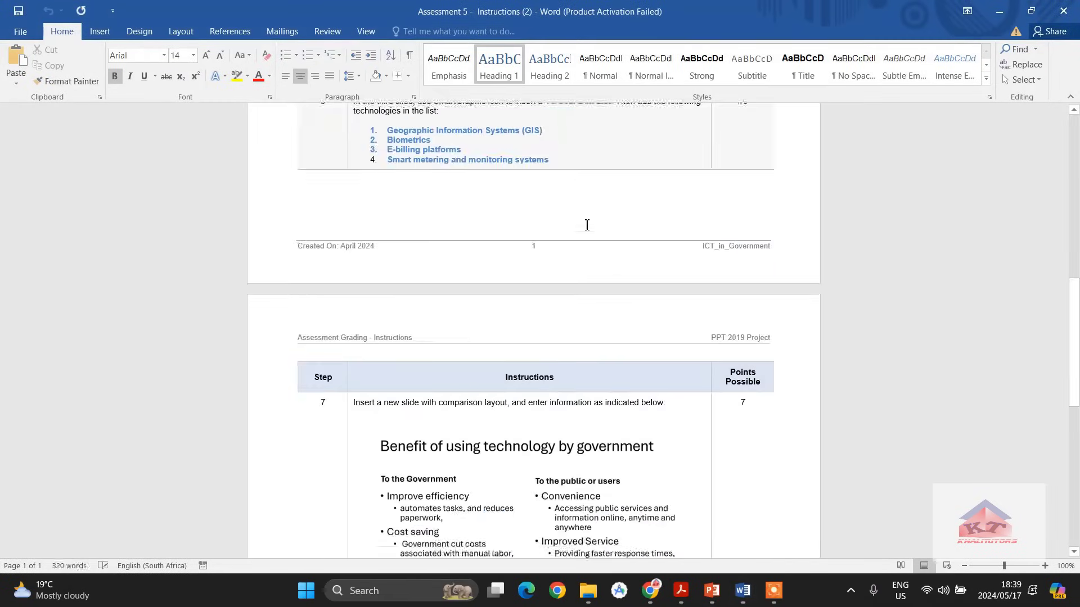
pyautogui.click(549, 288)
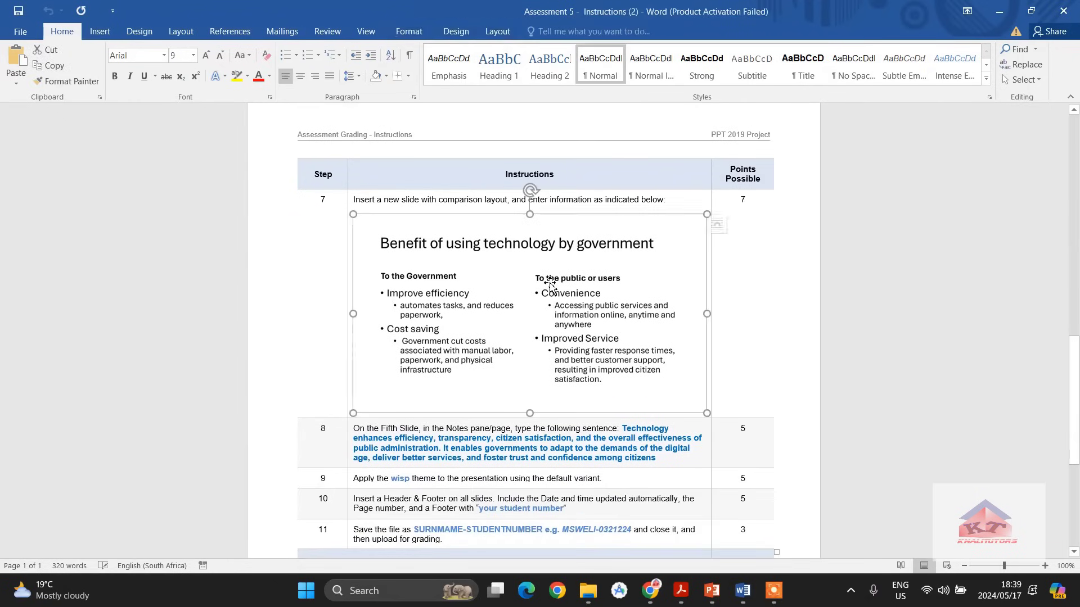
pyautogui.click(759, 278)
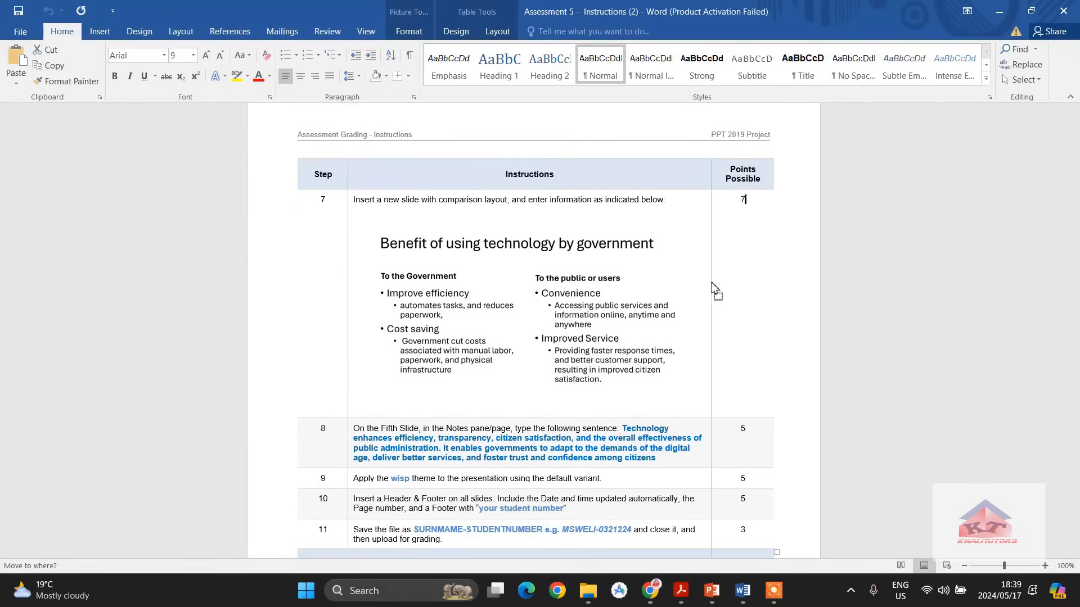
pyautogui.click(504, 276)
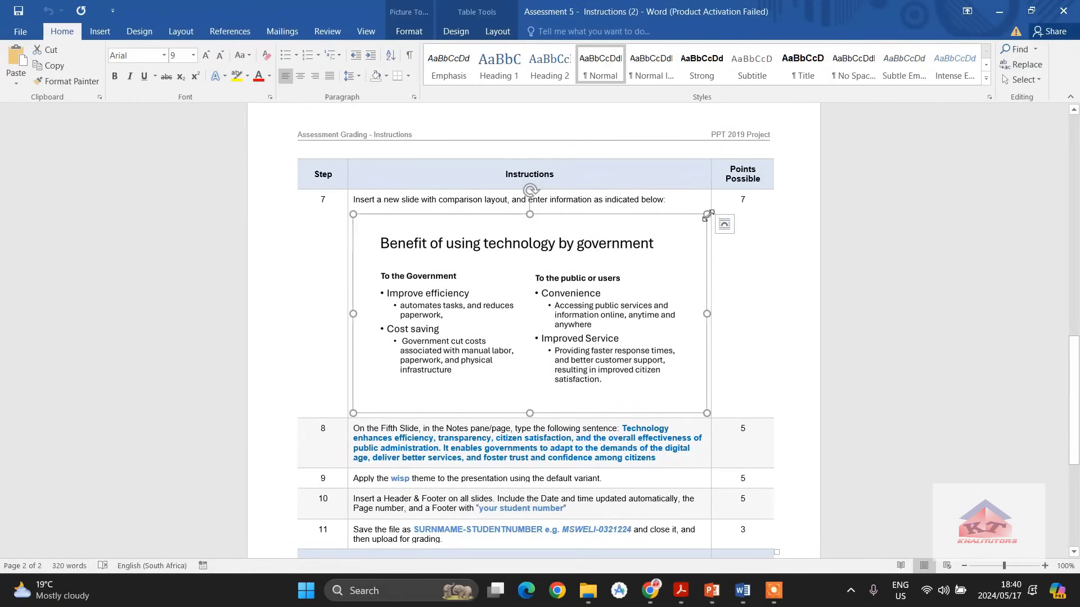
pyautogui.moveTo(707, 215); pyautogui.dragTo(599, 279)
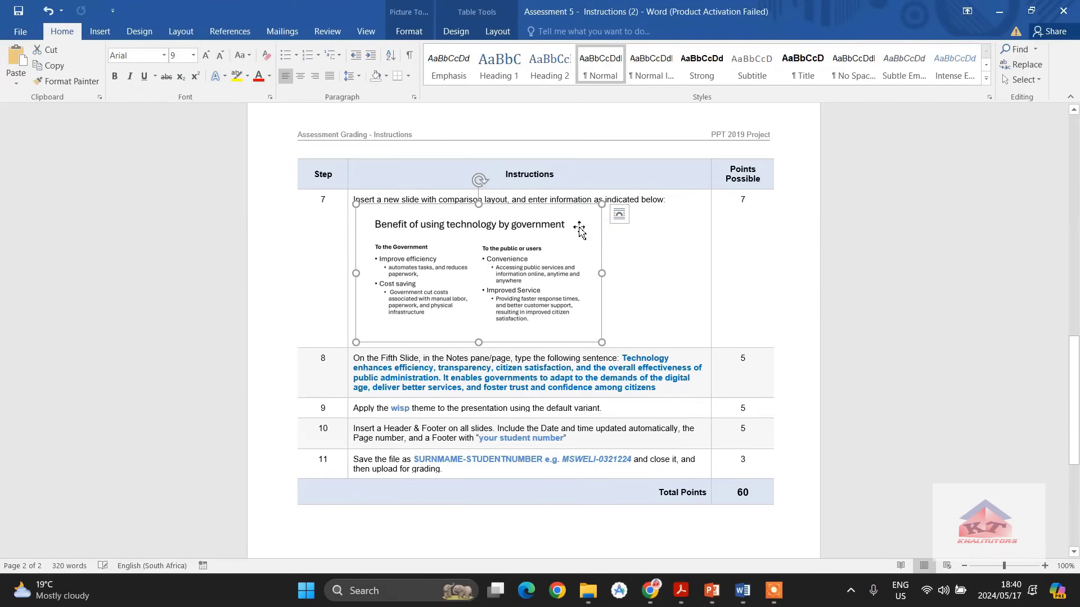
pyautogui.hotkey('ctrl', 'z')
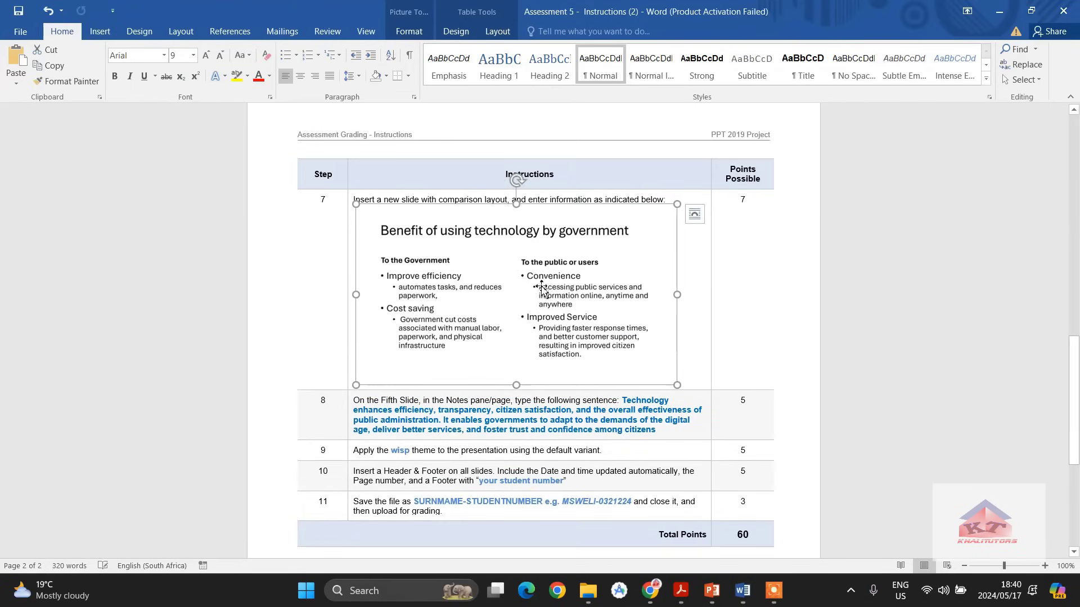
pyautogui.moveTo(444, 351); pyautogui.dragTo(451, 325)
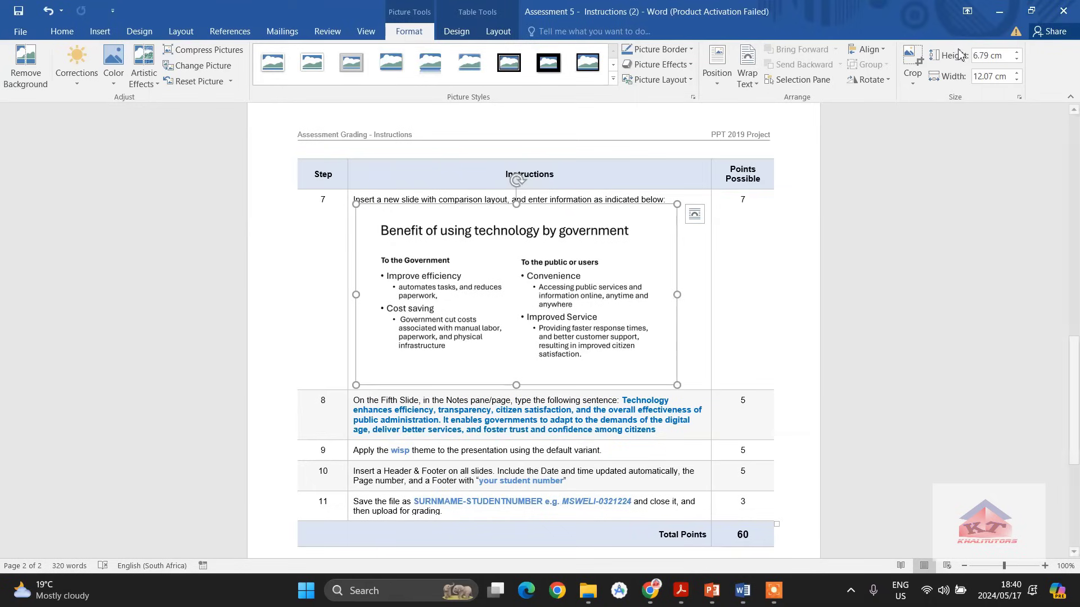
pyautogui.click(1063, 11)
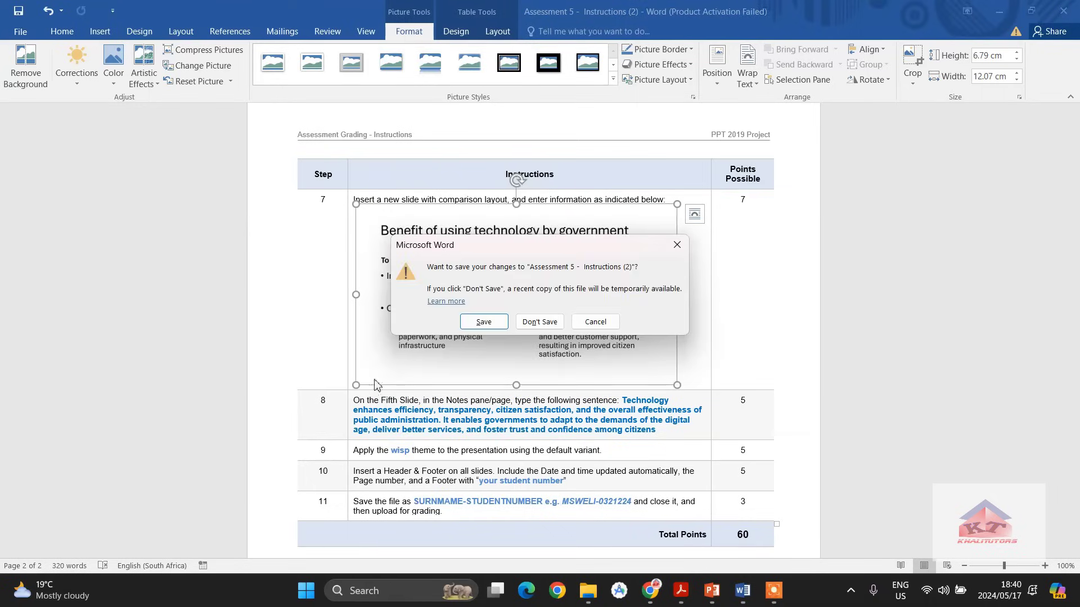
pyautogui.click(558, 329)
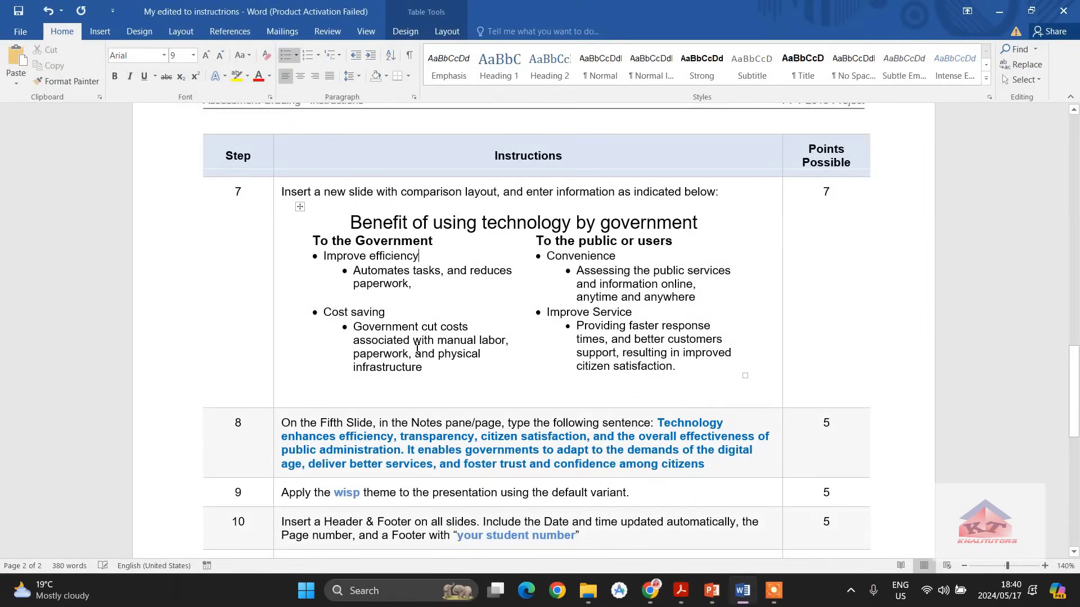
# - Return to the PowerPoint presentation at slide 3, 'Technological tools used by Government'
pyautogui.click(438, 311)
pyautogui.click(712, 590)
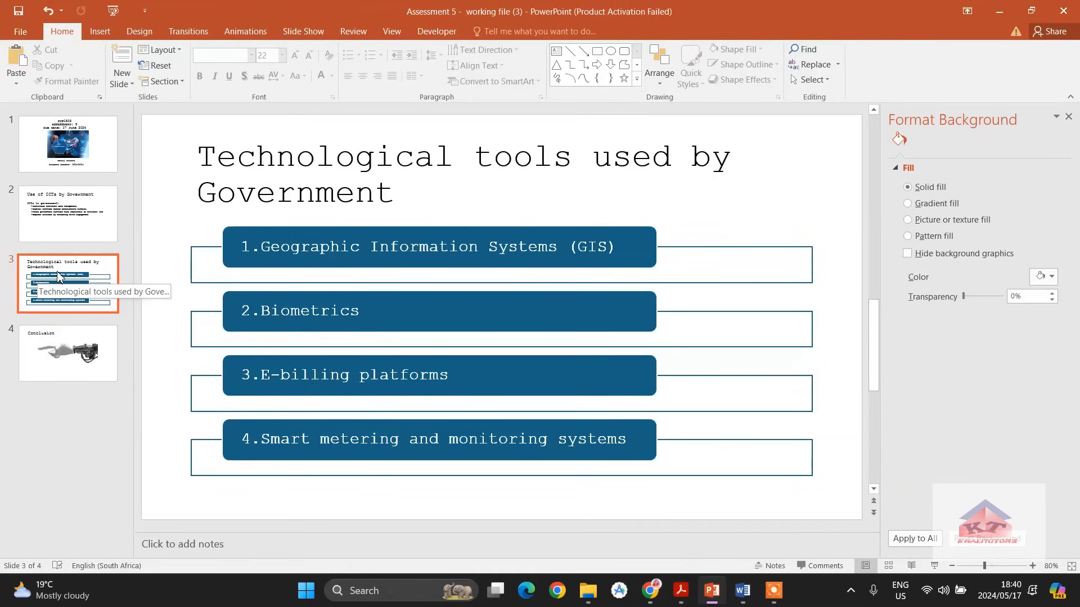
# - Insert a Comparison-layout slide after slide 3 from the New Slide layouts
pyautogui.rightClick(86, 266)
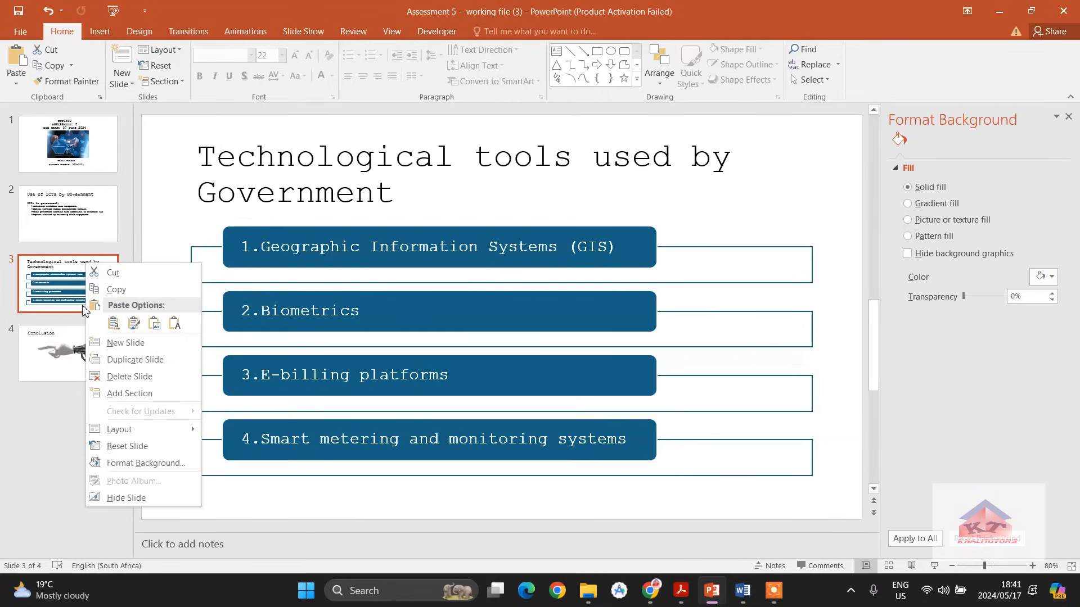
pyautogui.click(52, 276)
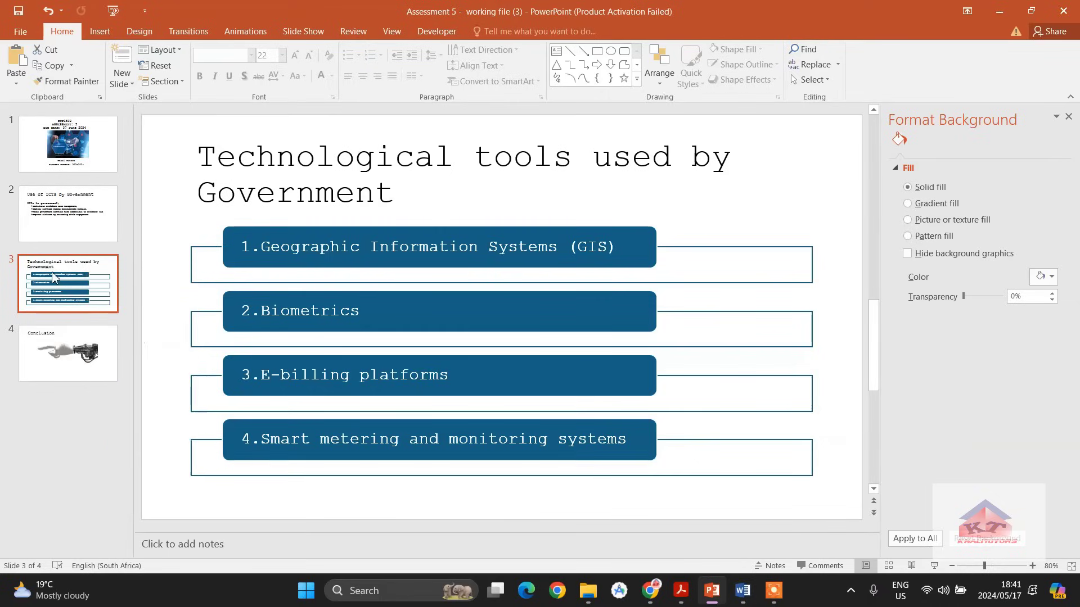
pyautogui.click(131, 85)
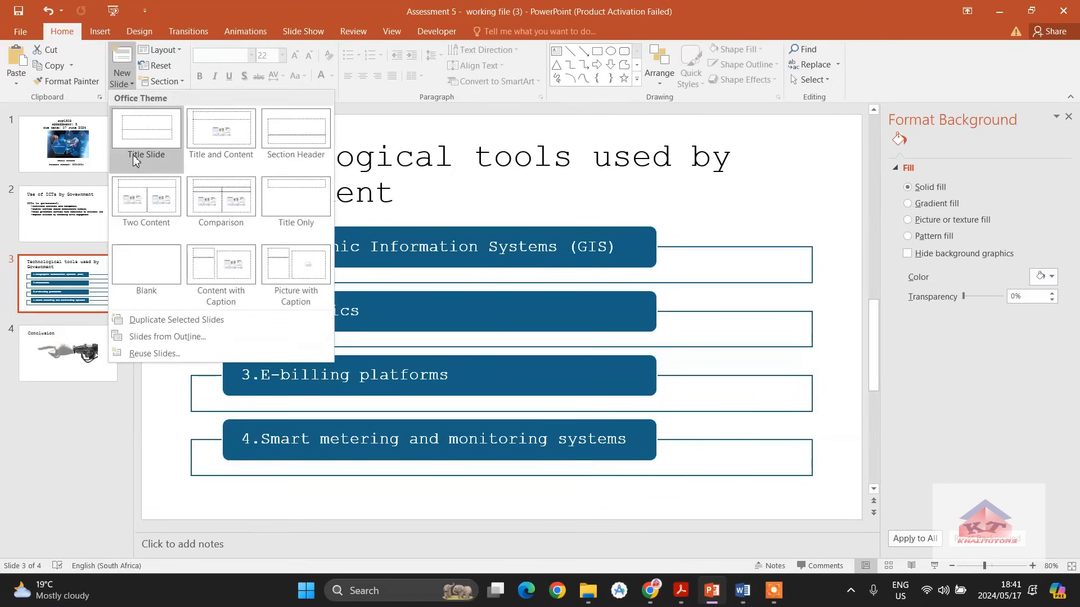
pyautogui.click(222, 202)
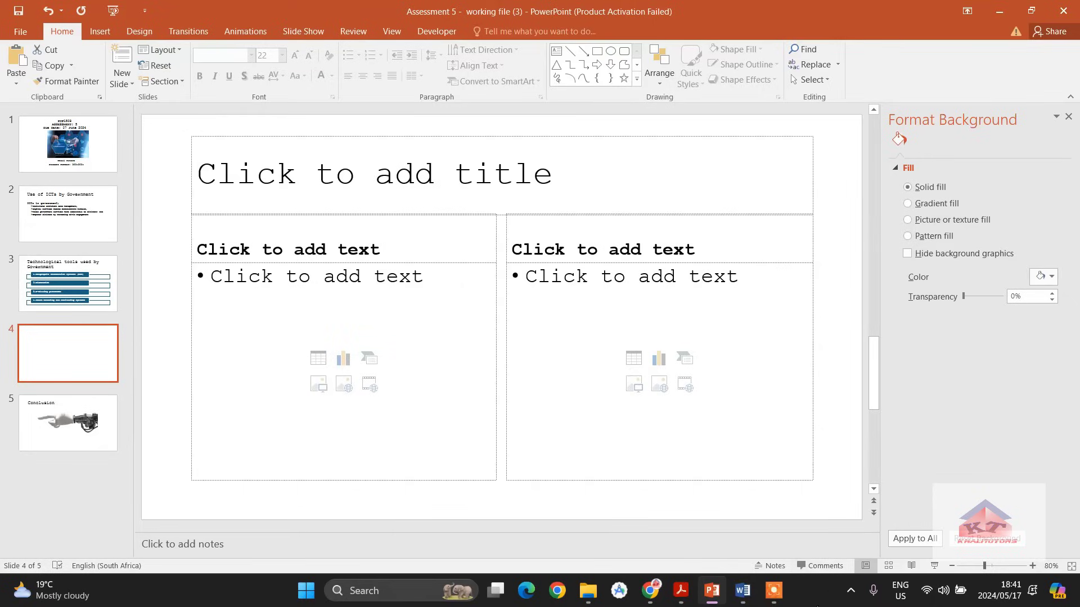
# - Copy the step 7 heading 'Benefit of using technology by government' in Word, then return to PowerPoint
pyautogui.click(742, 590)
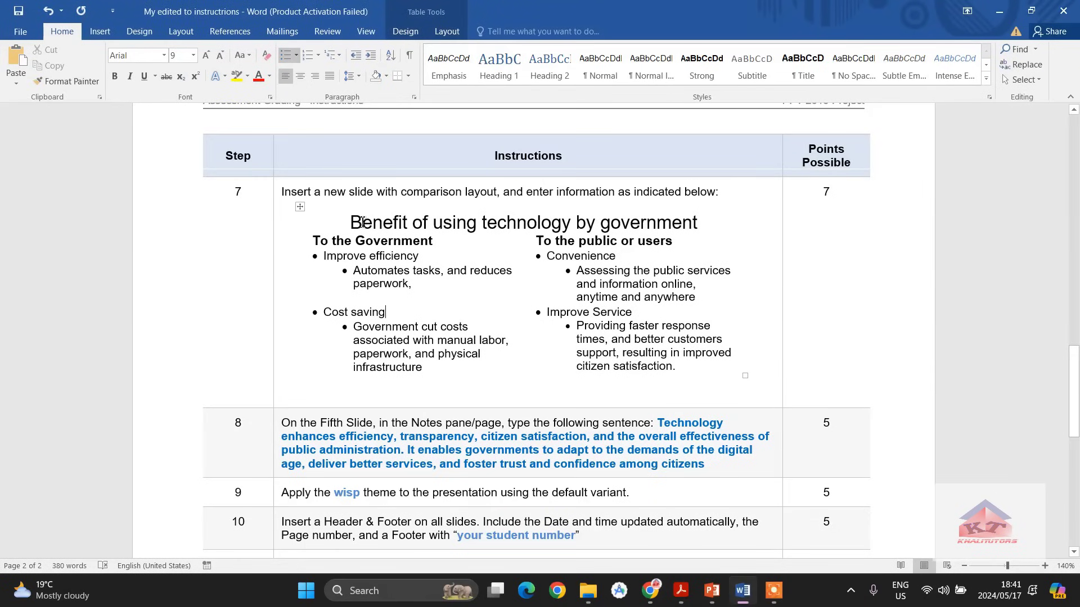
pyautogui.click(526, 232)
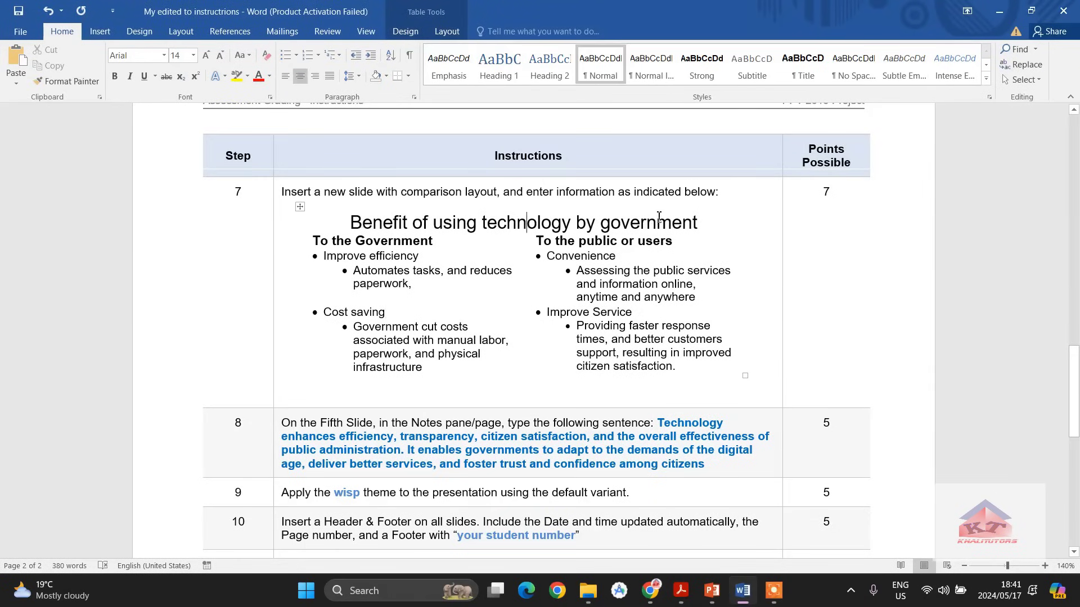
pyautogui.moveTo(700, 222); pyautogui.dragTo(325, 226)
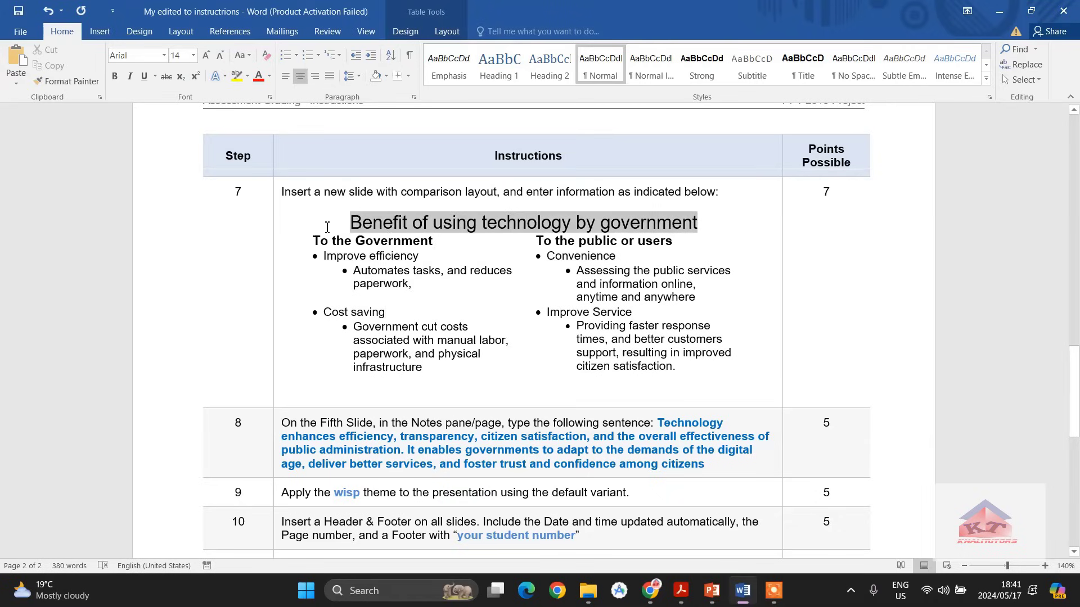
pyautogui.rightClick(390, 223)
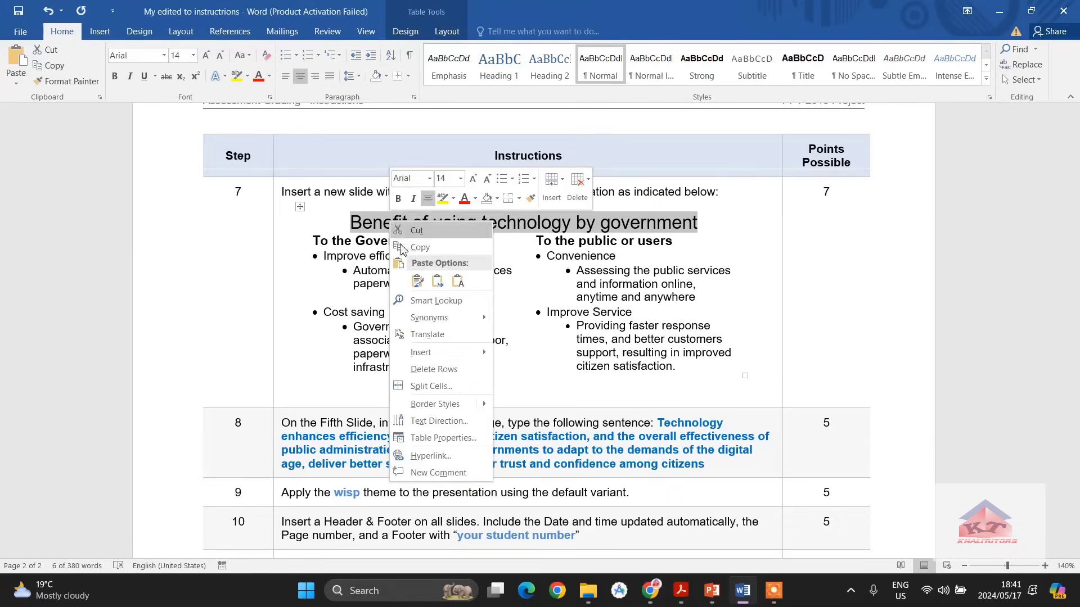
pyautogui.click(416, 249)
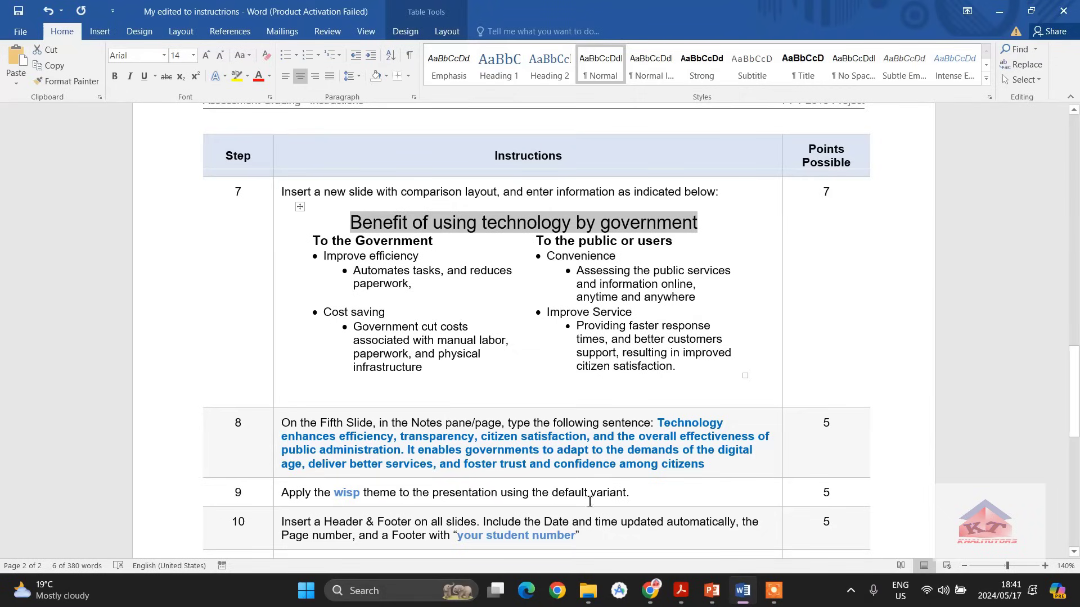
pyautogui.click(740, 595)
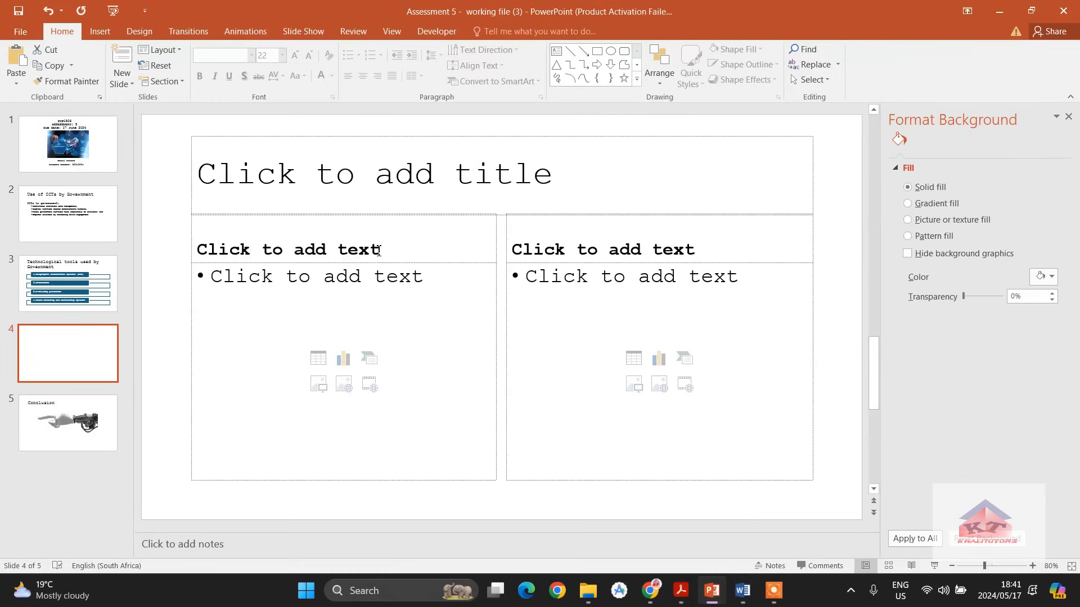
# - Paste 'Benefit of using technology by government' as text only into the slide 4 title
pyautogui.click(378, 181)
pyautogui.rightClick(379, 181)
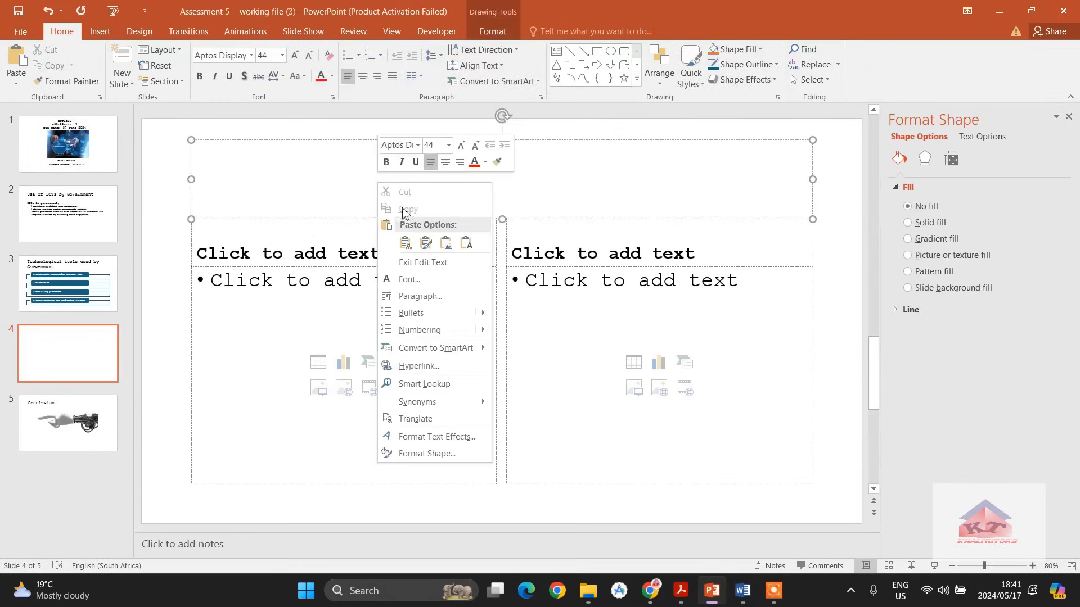
pyautogui.click(466, 245)
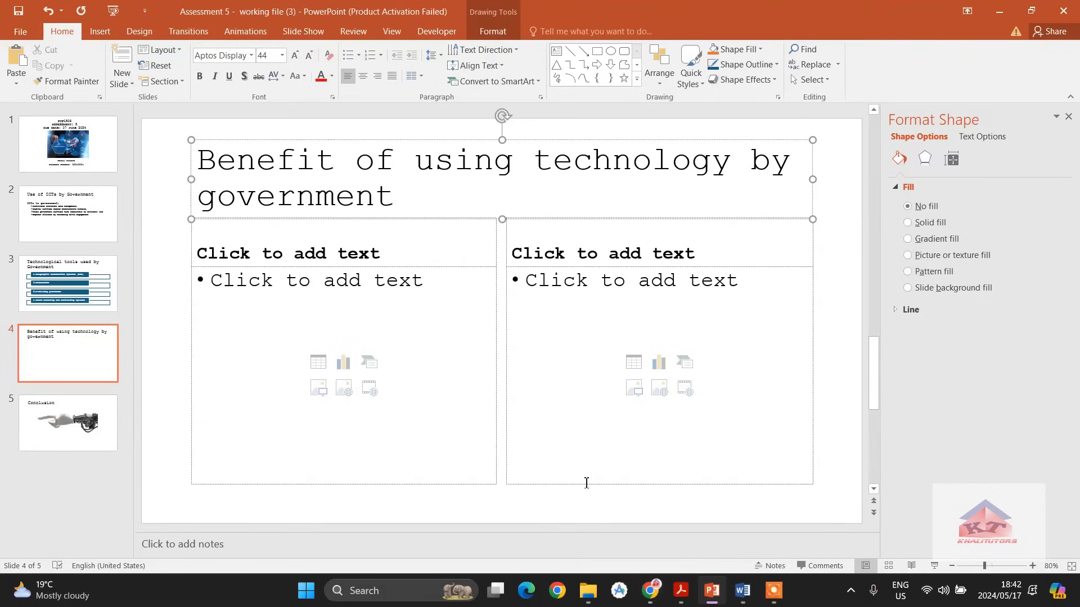
pyautogui.click(741, 593)
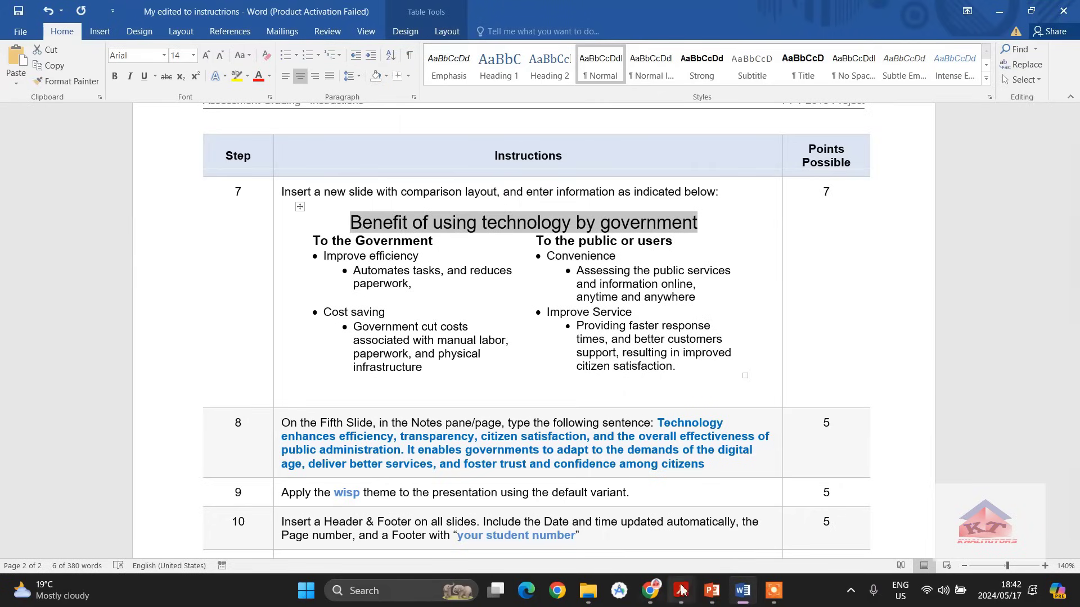
# - Set the whole slide 4 title text to 32 pt
pyautogui.click(703, 590)
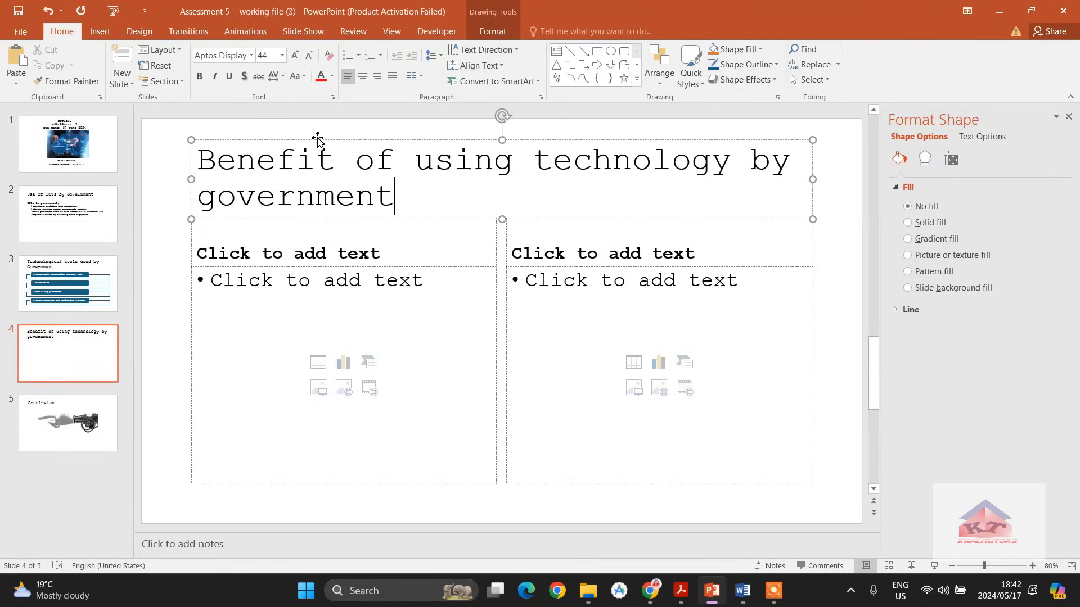
pyautogui.moveTo(428, 205); pyautogui.dragTo(255, 155)
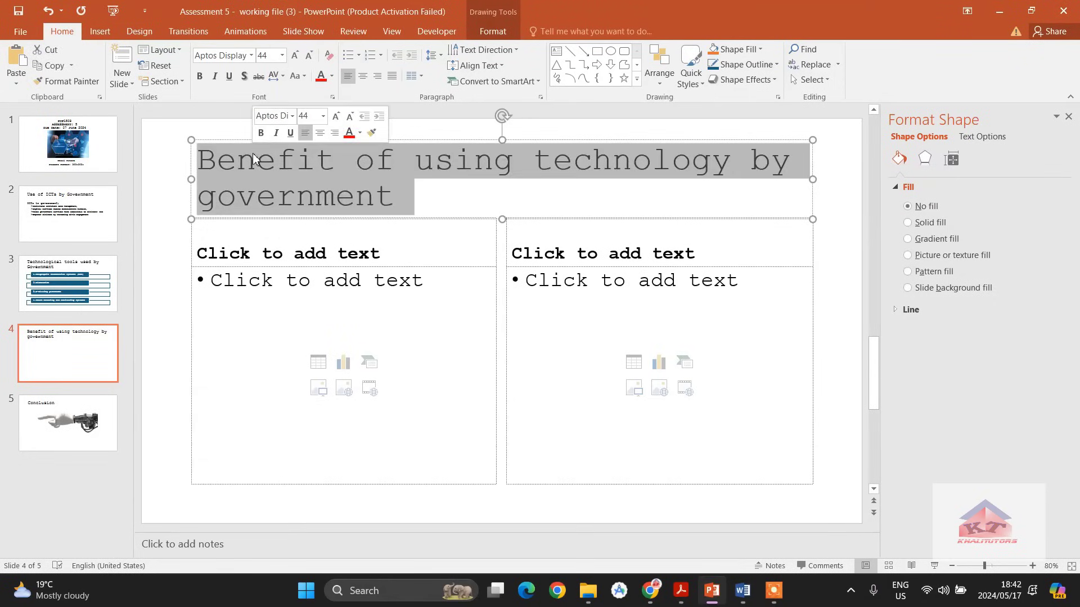
pyautogui.click(282, 56)
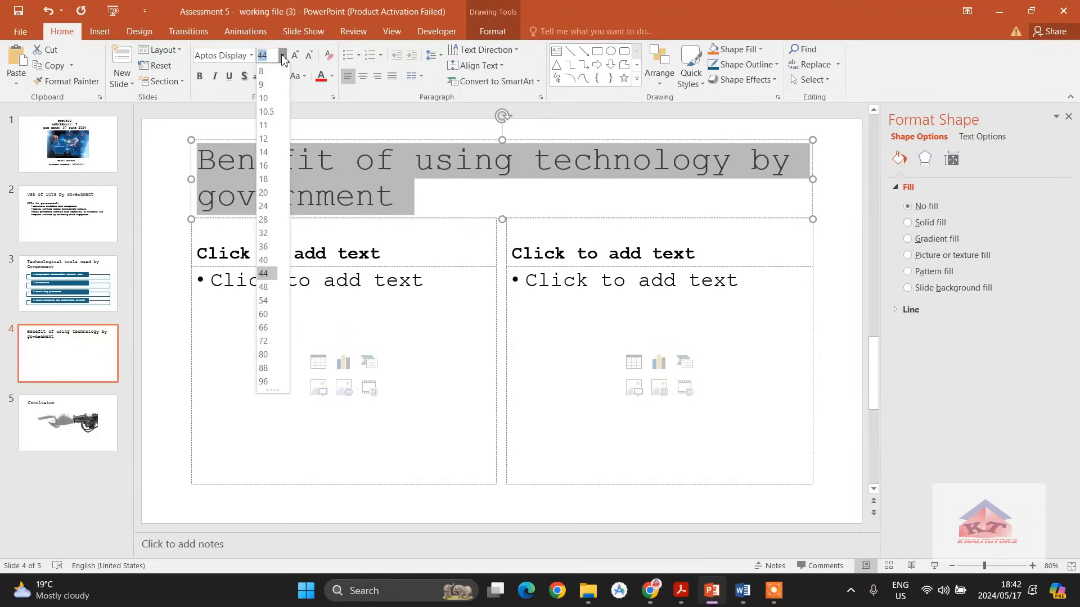
pyautogui.click(267, 233)
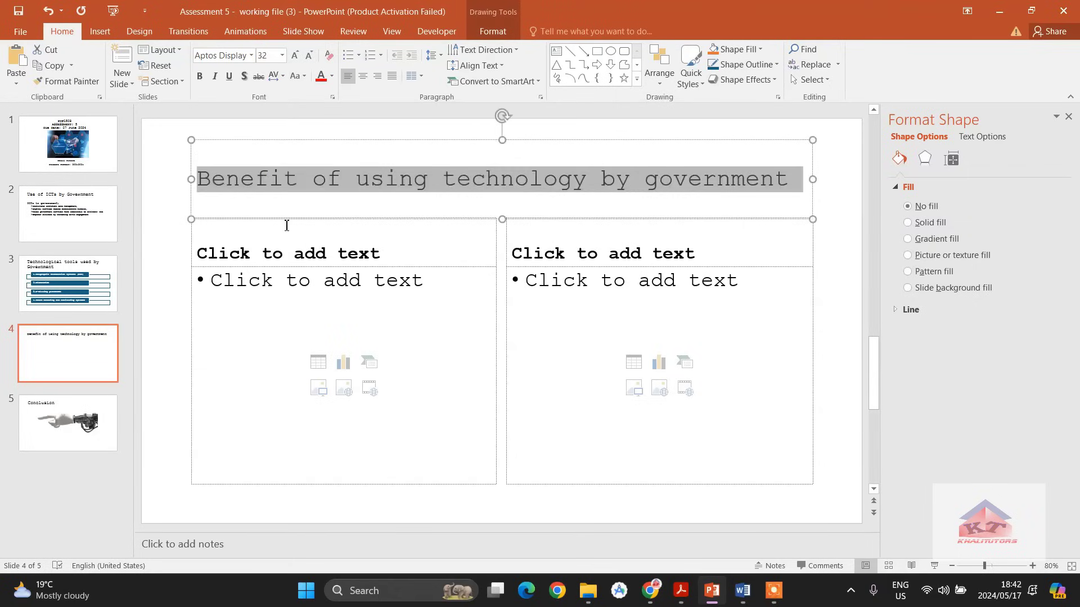